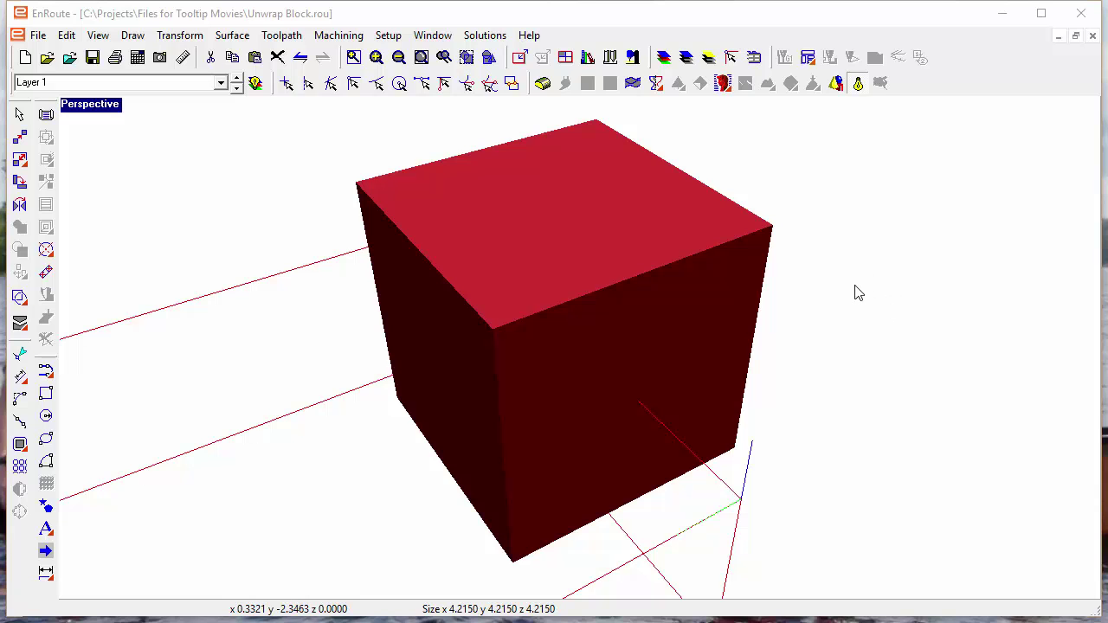
# Orbit the Perspective view around the red cube and its plate to see it from several sides.
pyautogui.scroll(-3, 874, 300)
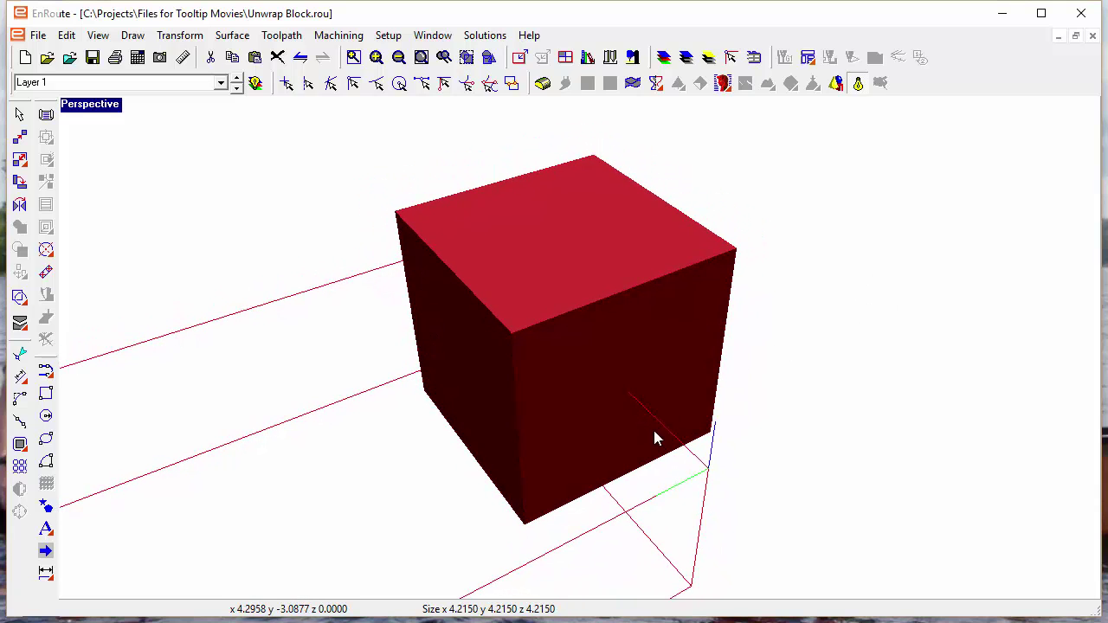
pyautogui.moveTo(655, 437); pyautogui.dragTo(810, 461, button='middle')
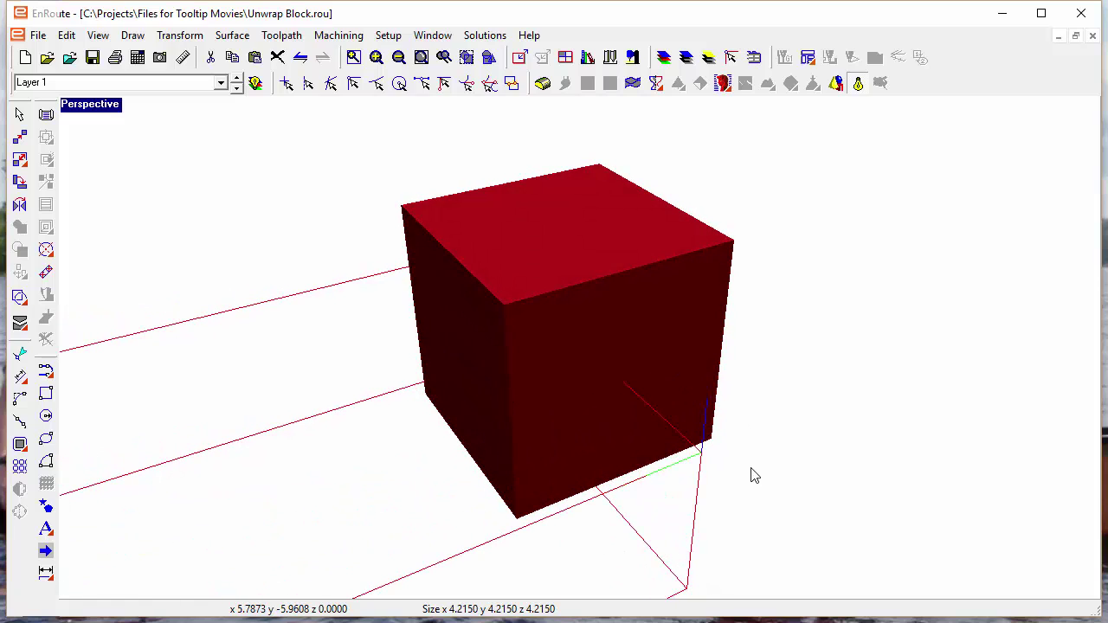
pyautogui.moveTo(783, 433); pyautogui.dragTo(385, 449, button='middle')
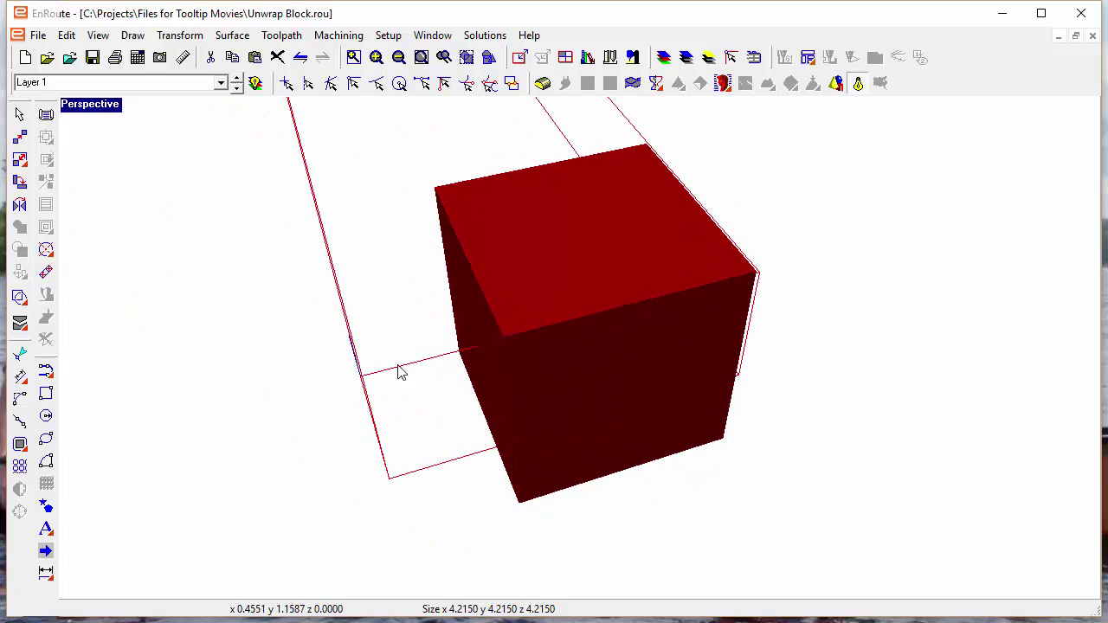
pyautogui.moveTo(401, 388); pyautogui.dragTo(341, 323, button='middle')
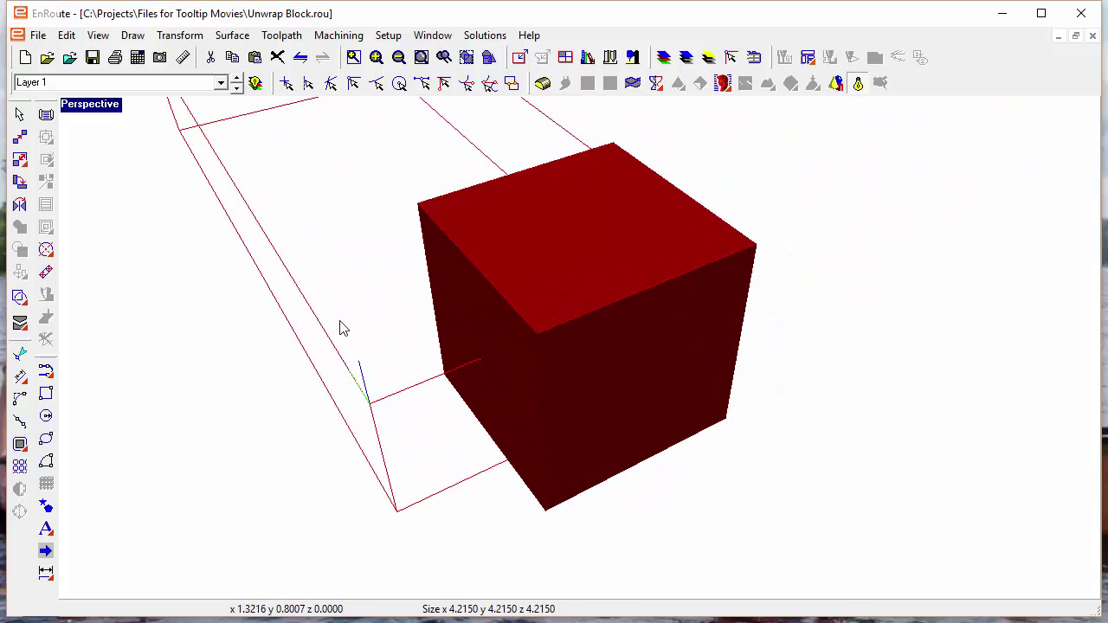
# In the Top view, select the cube, turn on all layers, and review the 8 x 18.8496 x 3 in plate unchanged.
pyautogui.click(86, 108)
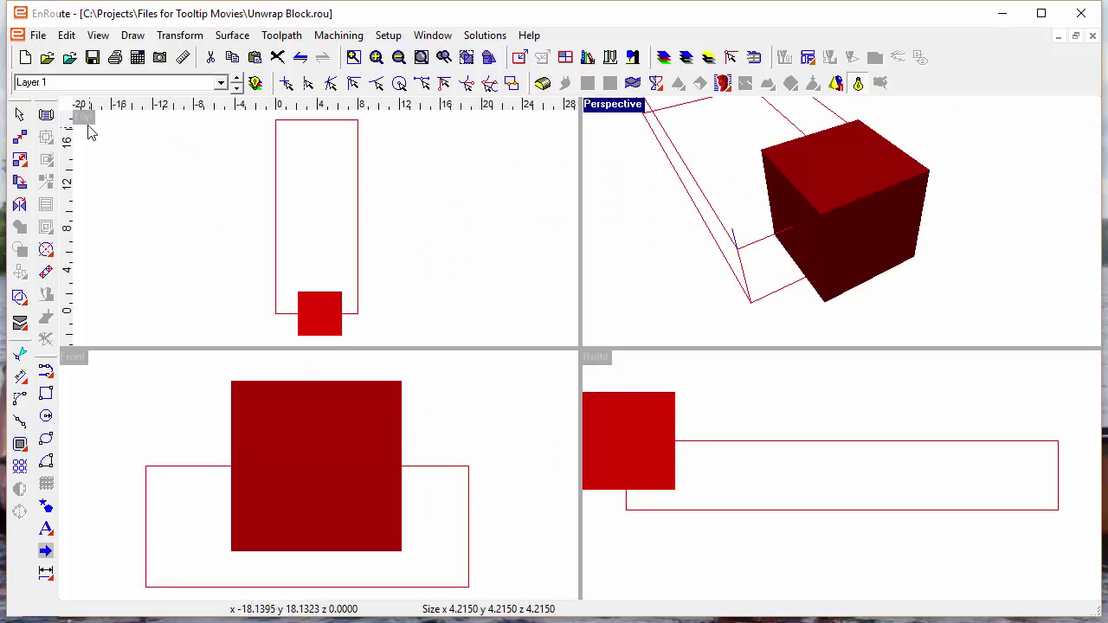
pyautogui.click(80, 111)
pyautogui.click(80, 110)
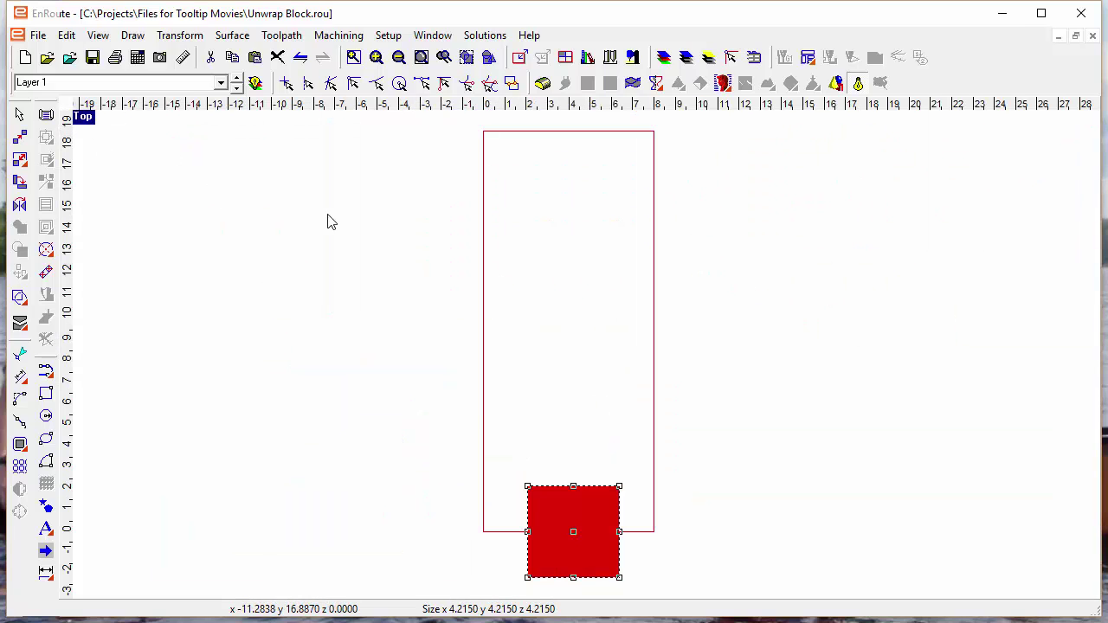
pyautogui.click(256, 83)
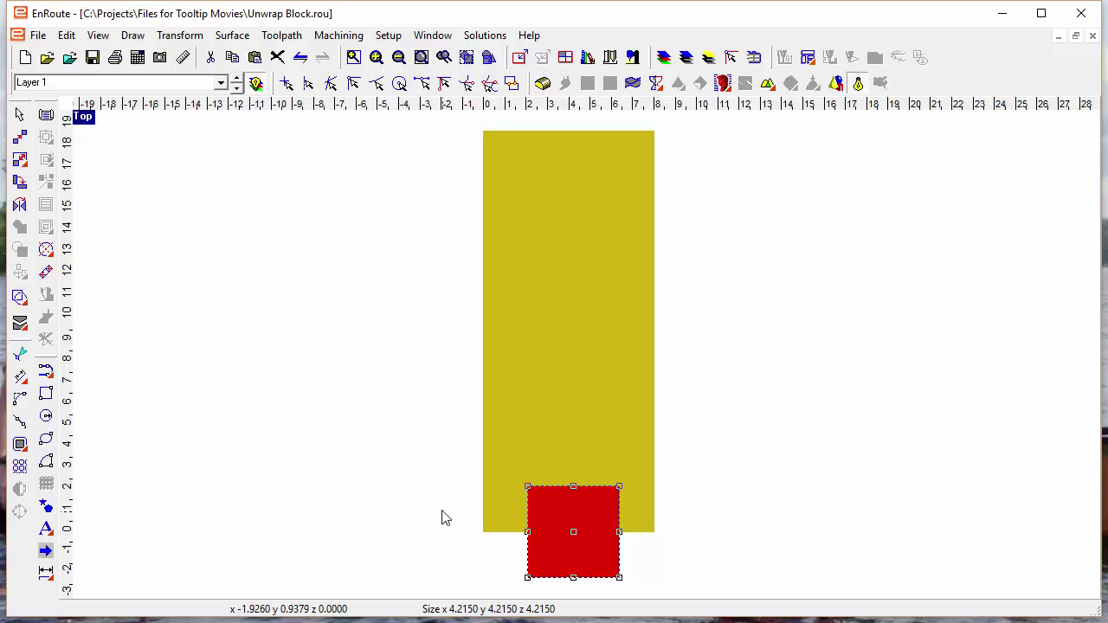
pyautogui.click(520, 59)
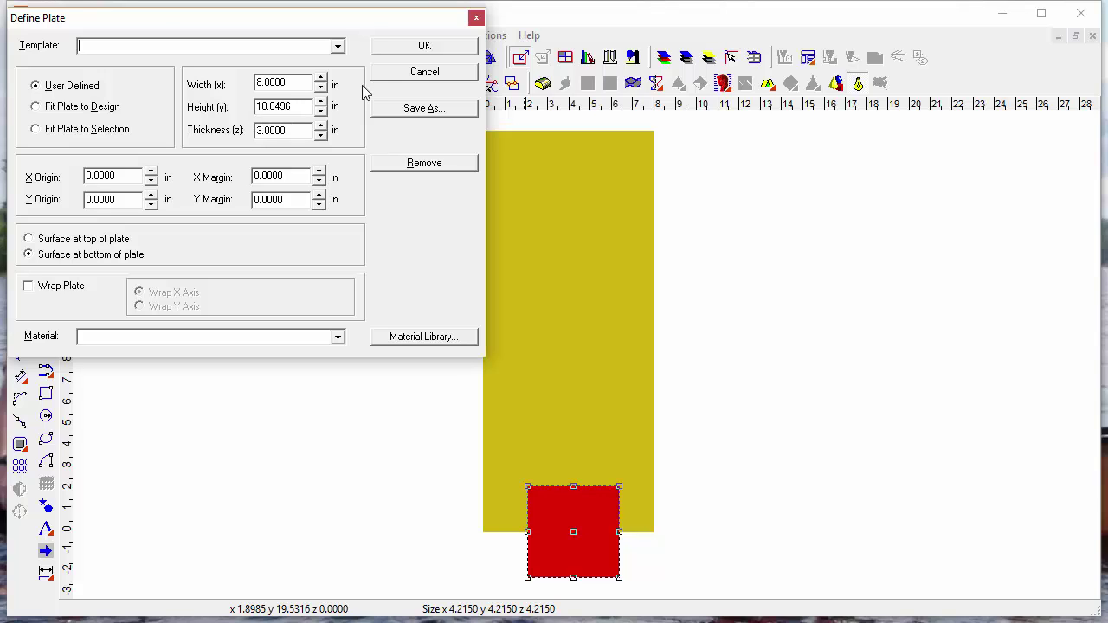
pyautogui.click(424, 72)
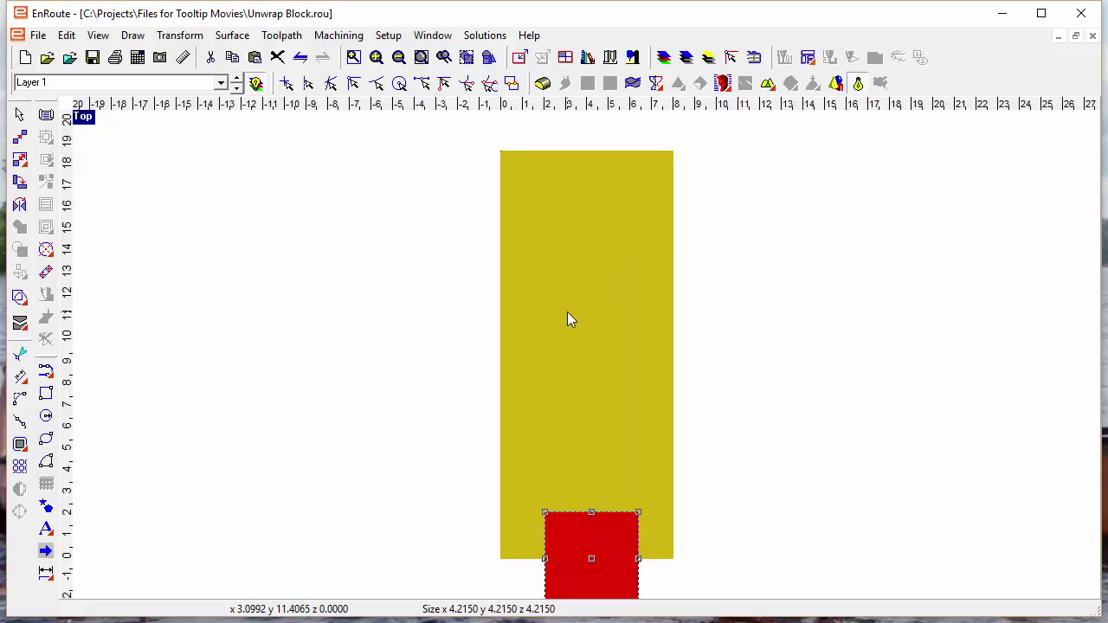
# Add the yellow plate to the cube selection and run Surface > Unwrap mesh.
pyautogui.scroll(-2, 727, 376)
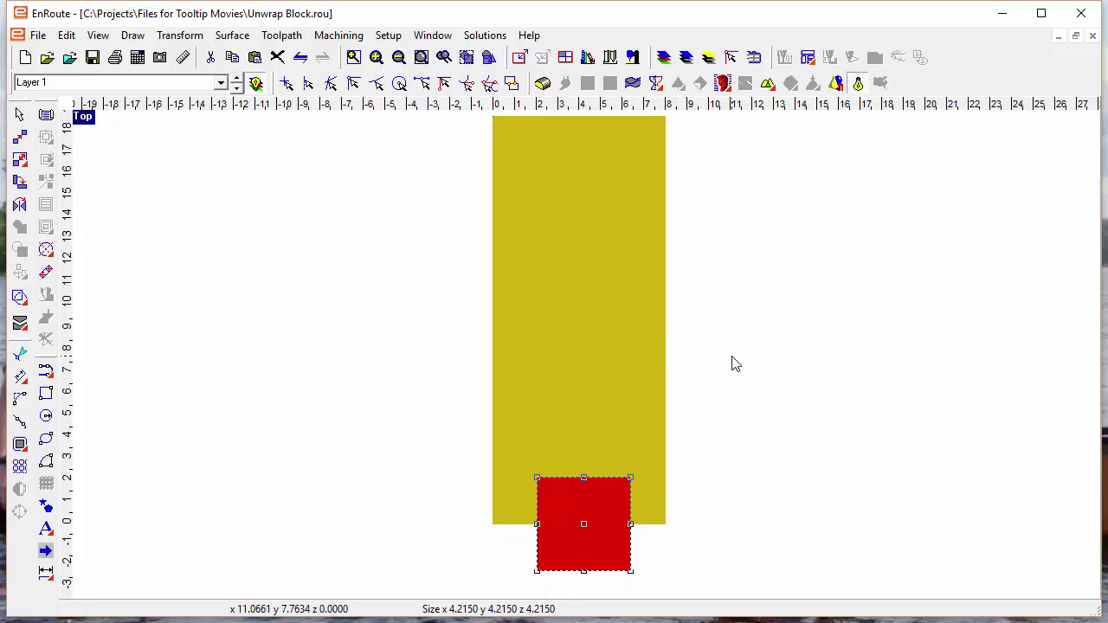
pyautogui.keyDown('shift'); pyautogui.click(493, 429); pyautogui.keyUp('shift')
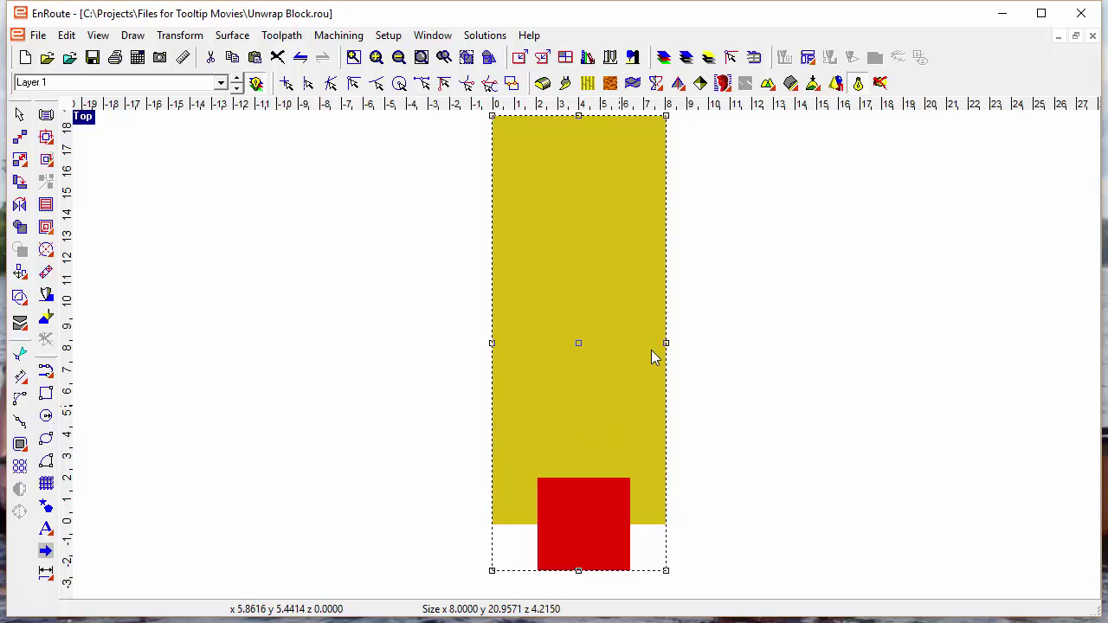
pyautogui.click(723, 82)
pyautogui.click(233, 40)
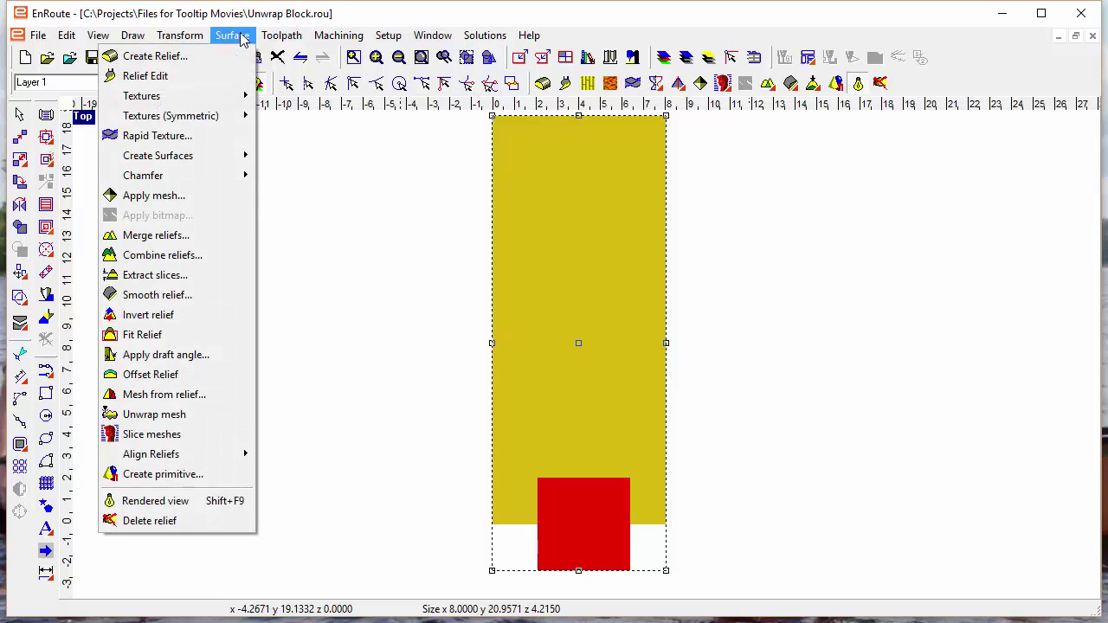
pyautogui.click(154, 416)
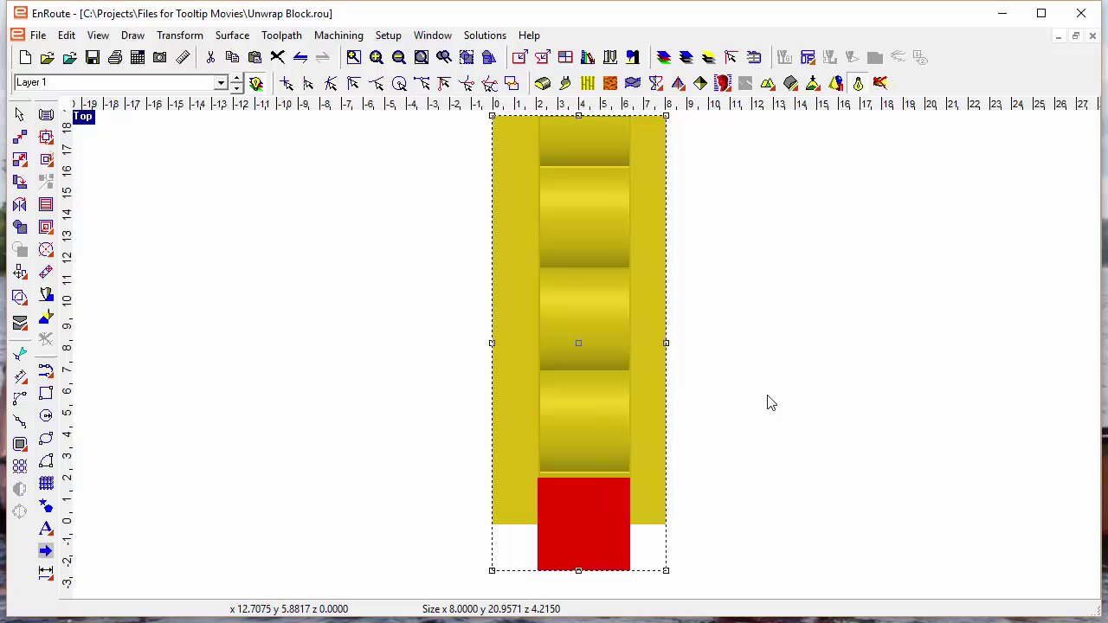
# Switch the layer spinner to the Model layer to hide the red cube, and clear the selection.
pyautogui.click(257, 82)
pyautogui.click(236, 79)
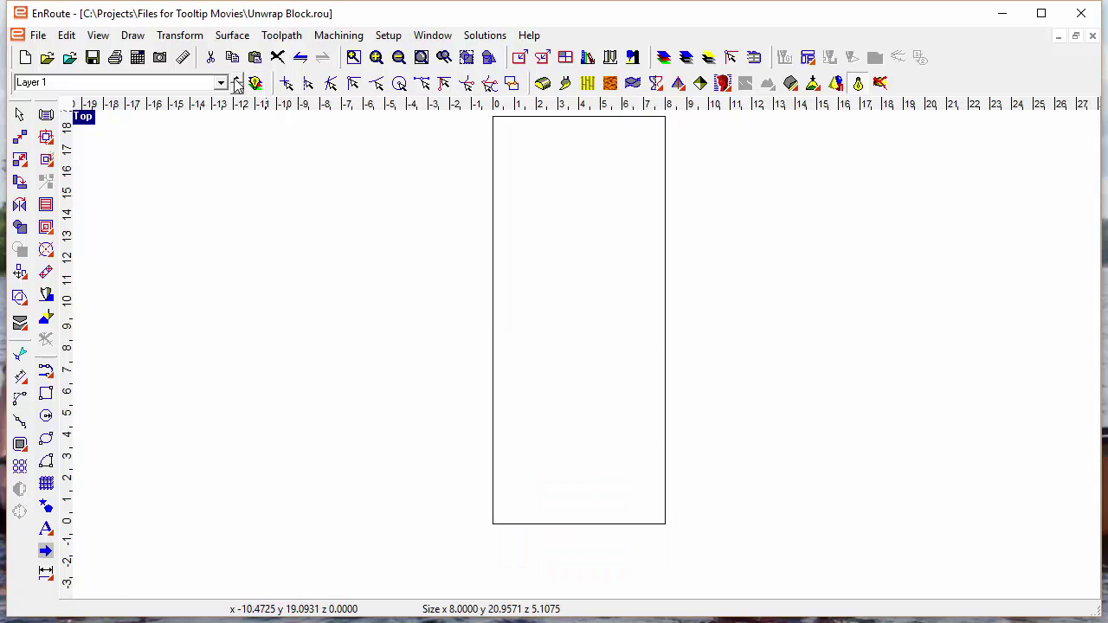
pyautogui.click(236, 79)
pyautogui.click(256, 254)
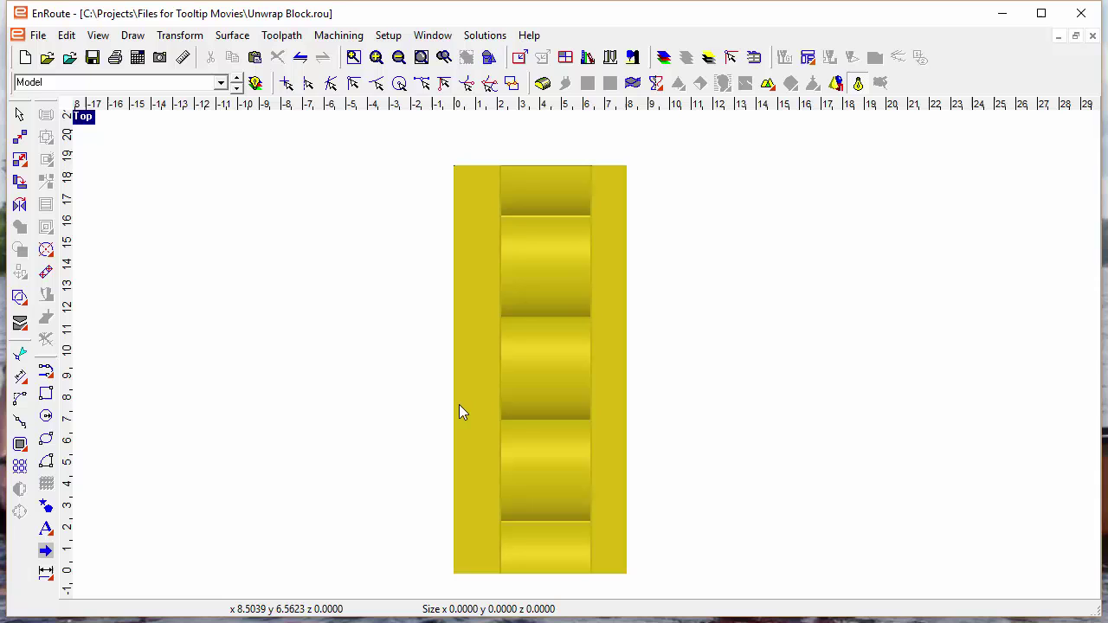
# Maximize the Perspective view and orbit the yellow wrapped-cube preview.
pyautogui.click(83, 117)
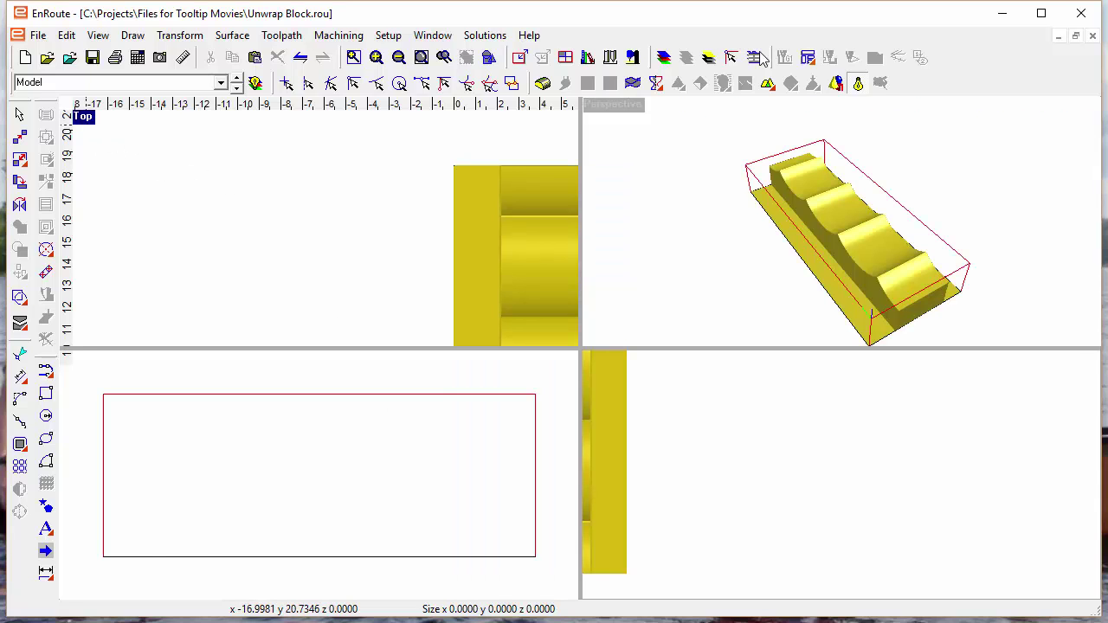
pyautogui.click(616, 106)
pyautogui.moveTo(673, 331)
pyautogui.mouseDown()
pyautogui.moveTo(661, 447)
pyautogui.moveTo(692, 430)
pyautogui.moveTo(363, 408)
pyautogui.moveTo(531, 365)
pyautogui.moveTo(765, 373)
pyautogui.moveTo(717, 398)
pyautogui.moveTo(695, 375)
pyautogui.moveTo(545, 428)
pyautogui.moveTo(423, 371)
pyautogui.moveTo(540, 396)
pyautogui.moveTo(488, 413)
pyautogui.moveTo(717, 409)
pyautogui.moveTo(557, 447)
pyautogui.moveTo(586, 415)
pyautogui.moveTo(606, 440)
pyautogui.moveTo(421, 515)
pyautogui.moveTo(586, 438)
pyautogui.moveTo(823, 464)
pyautogui.moveTo(655, 458)
pyautogui.moveTo(710, 475)
pyautogui.moveTo(816, 475)
pyautogui.moveTo(735, 459)
pyautogui.moveTo(445, 465)
pyautogui.moveTo(665, 427)
pyautogui.mouseUp()
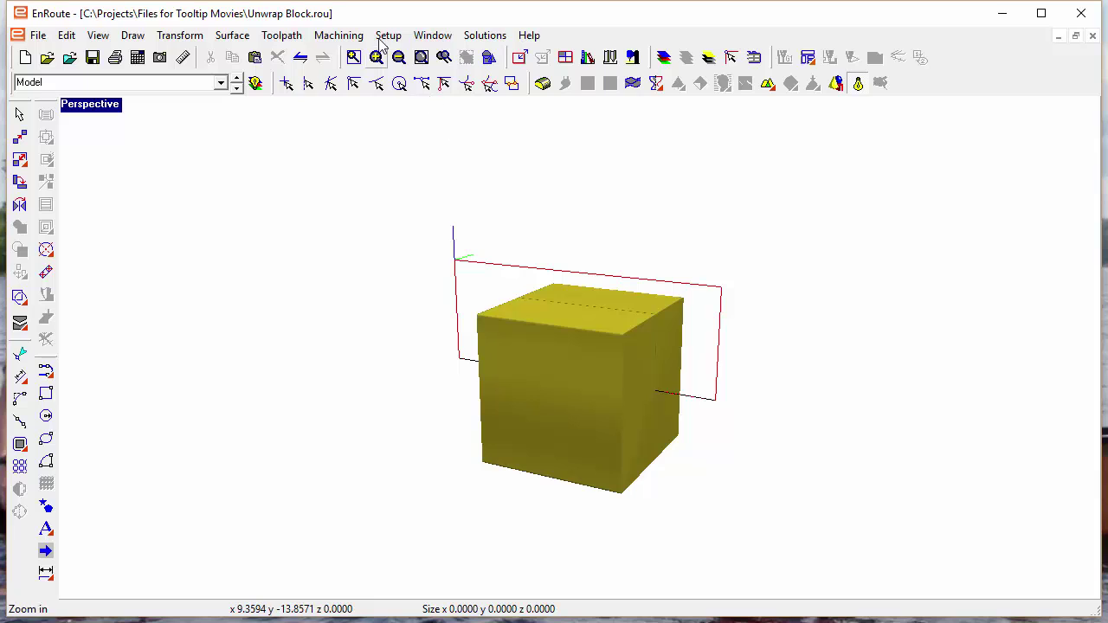
# Look at the David head in Untitled 3, then bring Unwrap David.rou to the front.
pyautogui.click(433, 35)
pyautogui.click(300, 178)
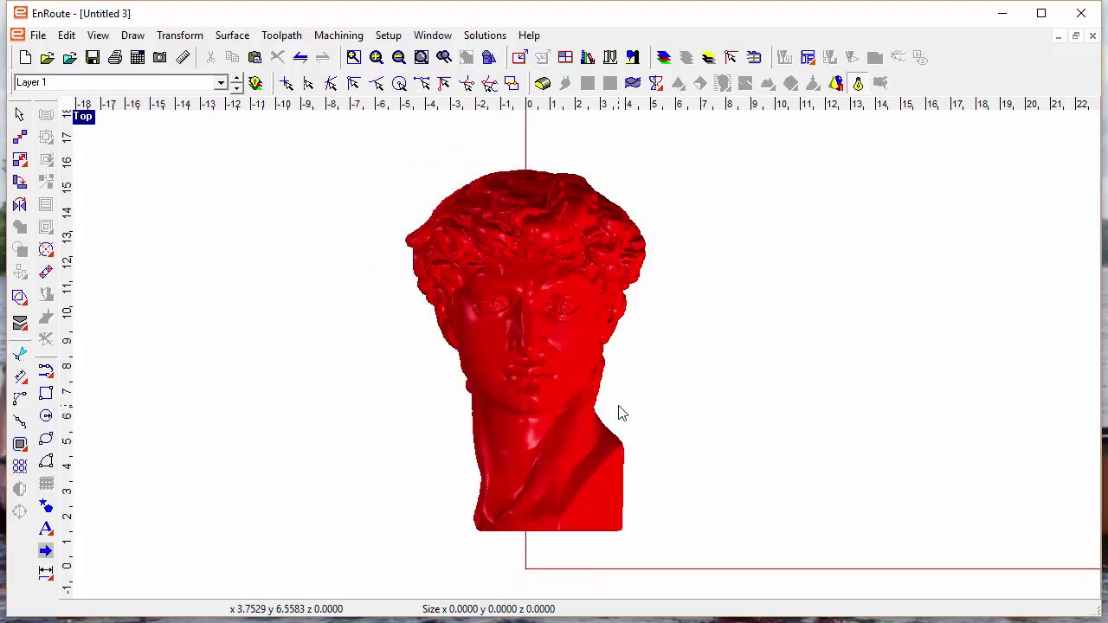
pyautogui.moveTo(611, 413); pyautogui.dragTo(643, 410, button='middle')
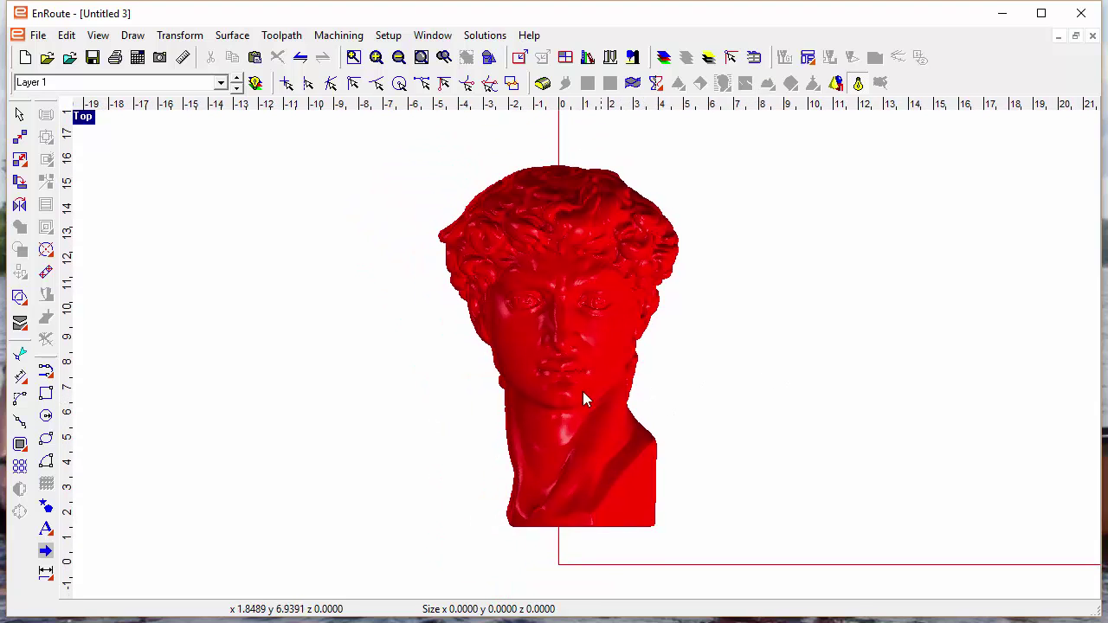
pyautogui.click(431, 35)
pyautogui.click(350, 166)
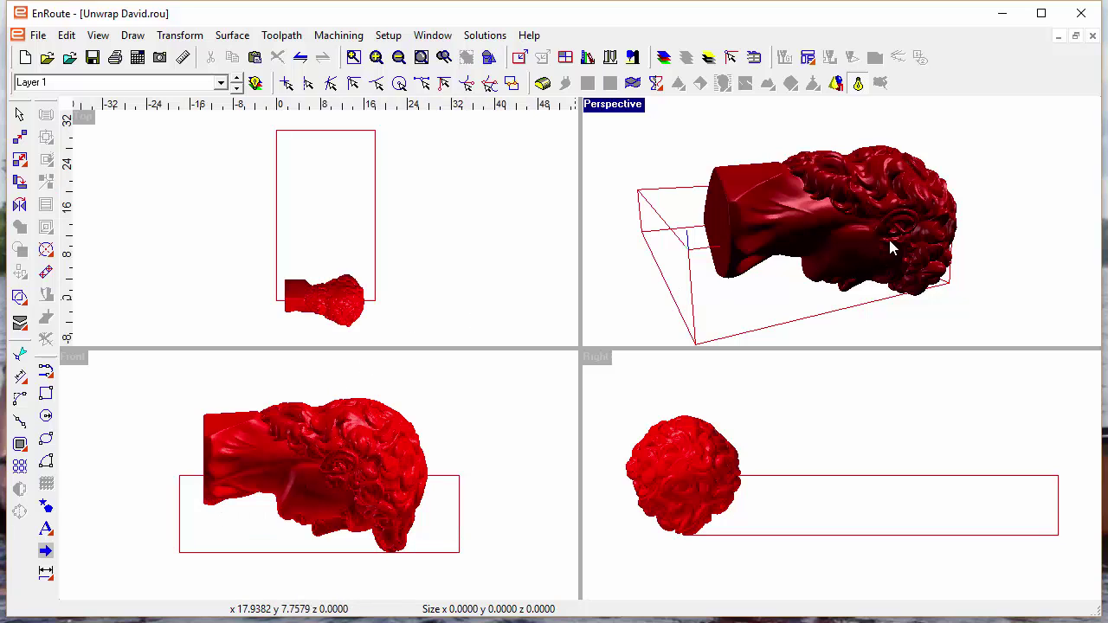
# Orbit the Perspective view around the David bust inside its plate.
pyautogui.moveTo(911, 247); pyautogui.dragTo(883, 259)
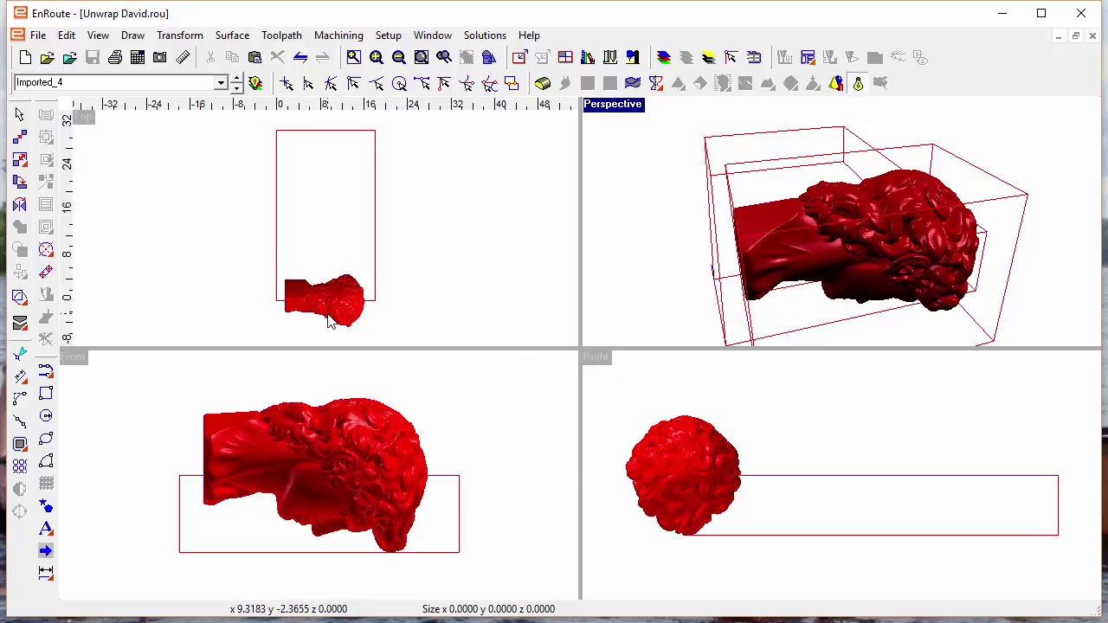
pyautogui.click(236, 78)
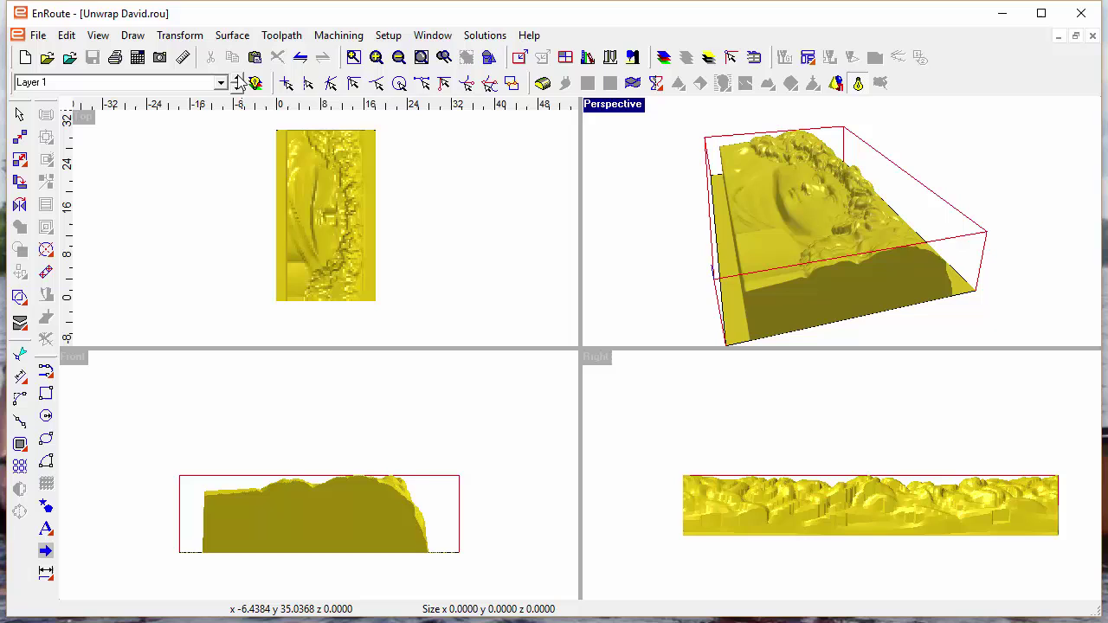
pyautogui.moveTo(767, 238); pyautogui.dragTo(816, 243)
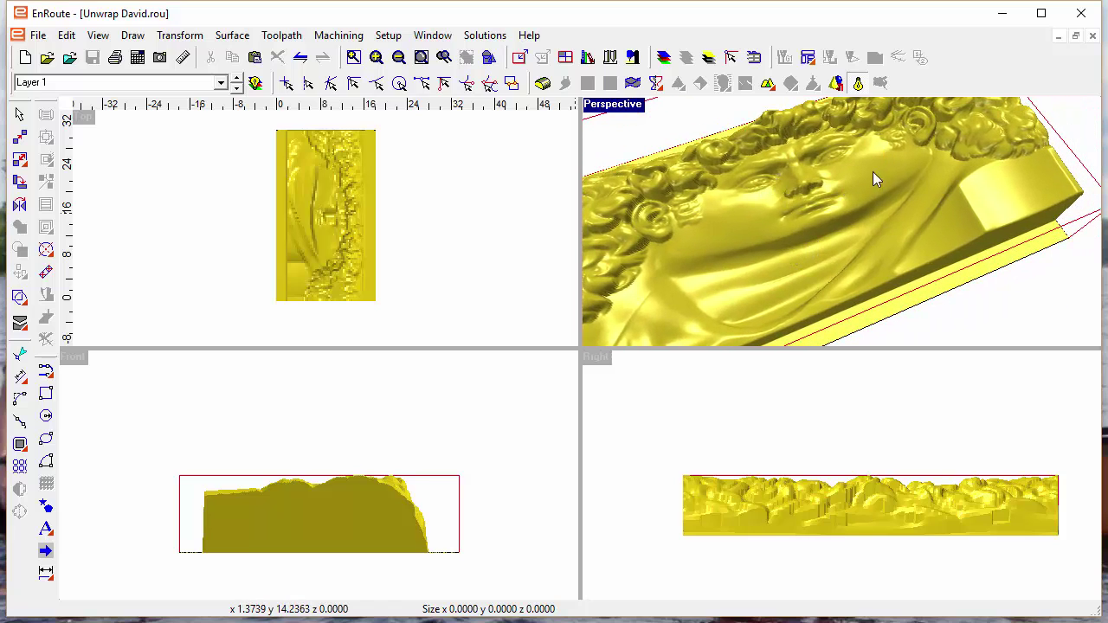
pyautogui.moveTo(824, 269); pyautogui.dragTo(848, 249)
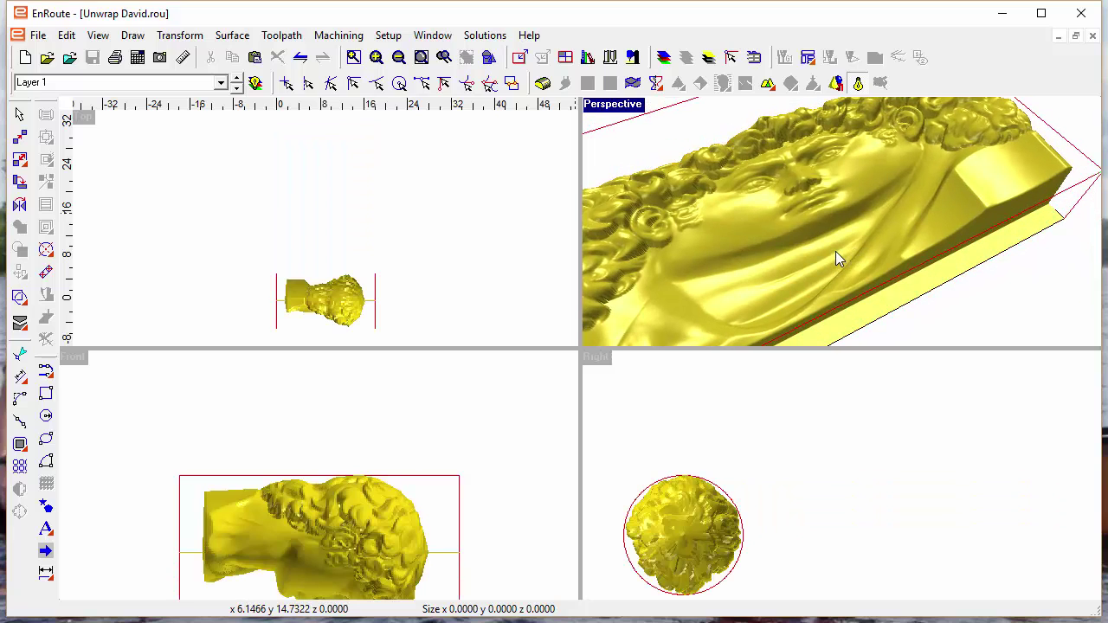
pyautogui.moveTo(939, 193); pyautogui.dragTo(904, 204)
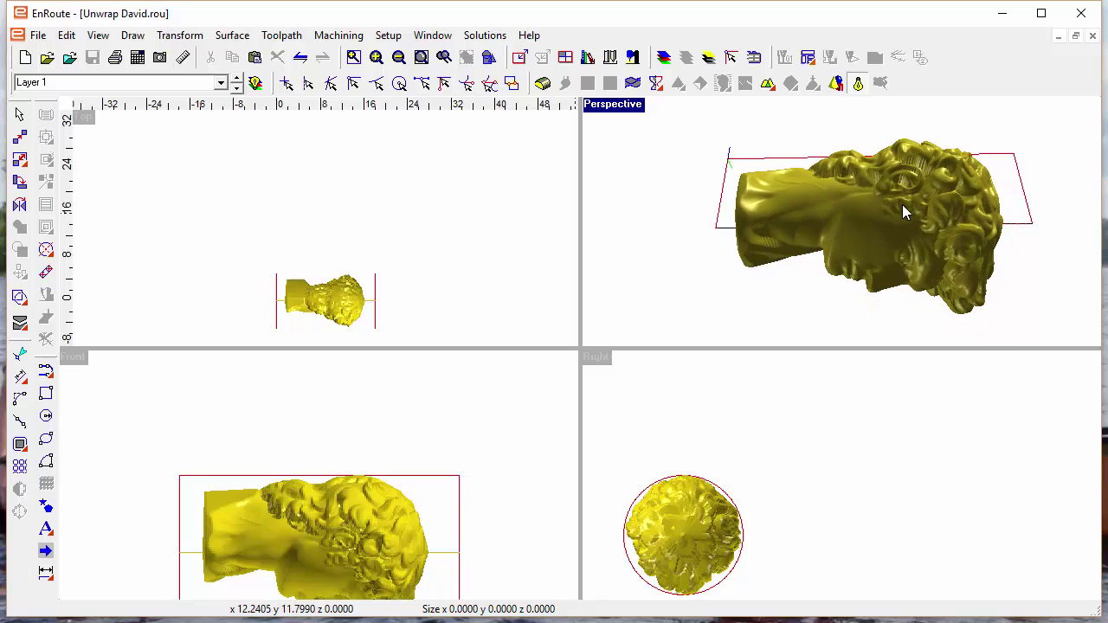
pyautogui.hotkey('ctrl', 'z')
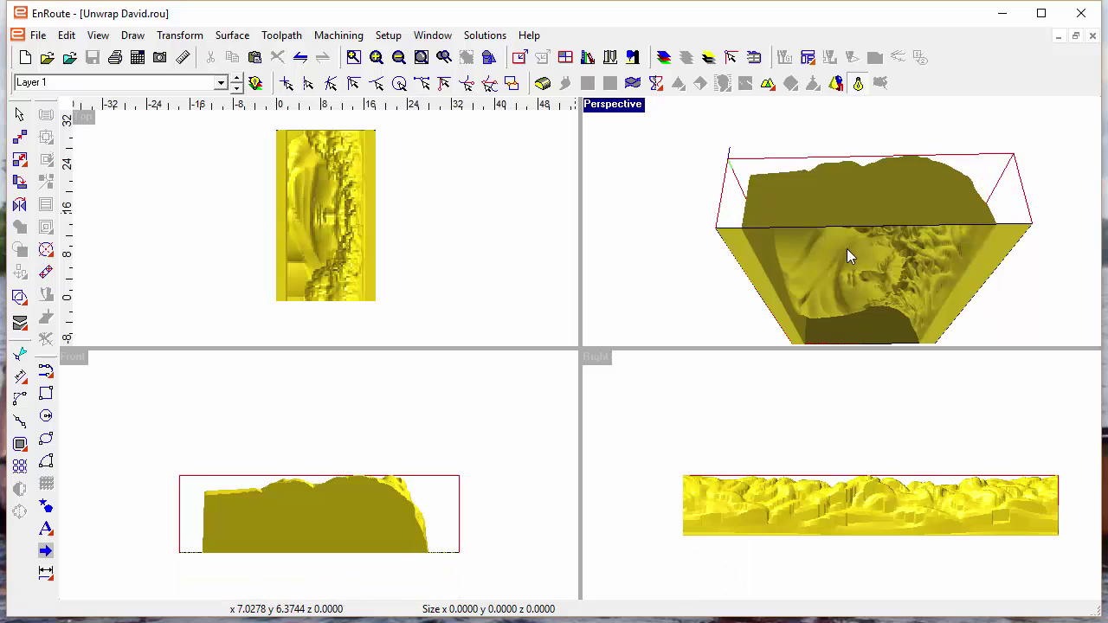
pyautogui.moveTo(846, 249); pyautogui.dragTo(816, 177)
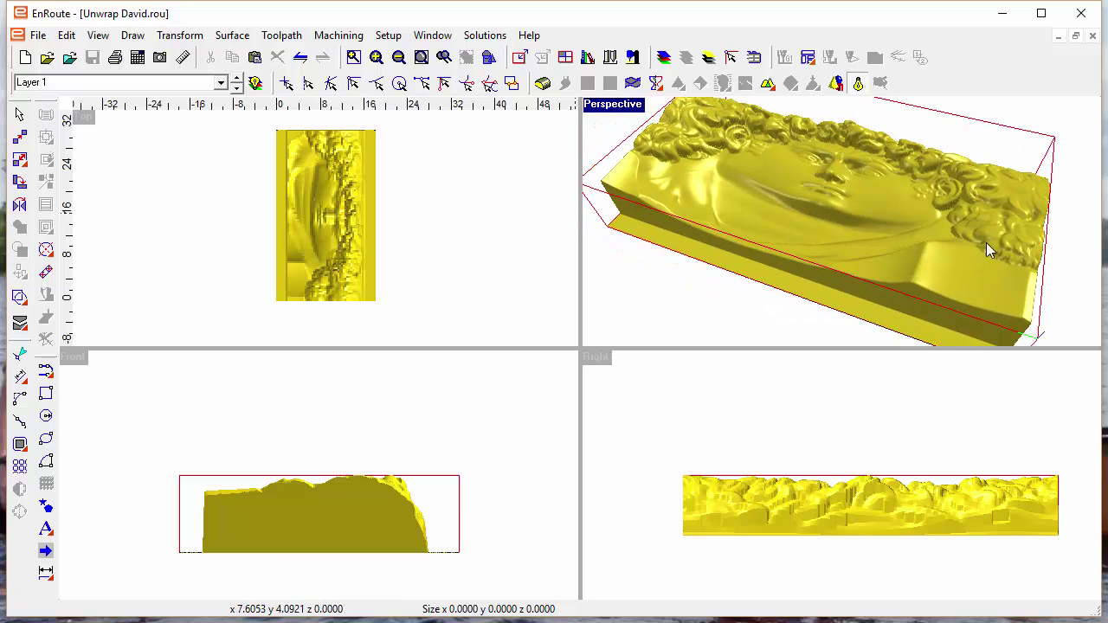
pyautogui.moveTo(980, 282); pyautogui.dragTo(911, 273)
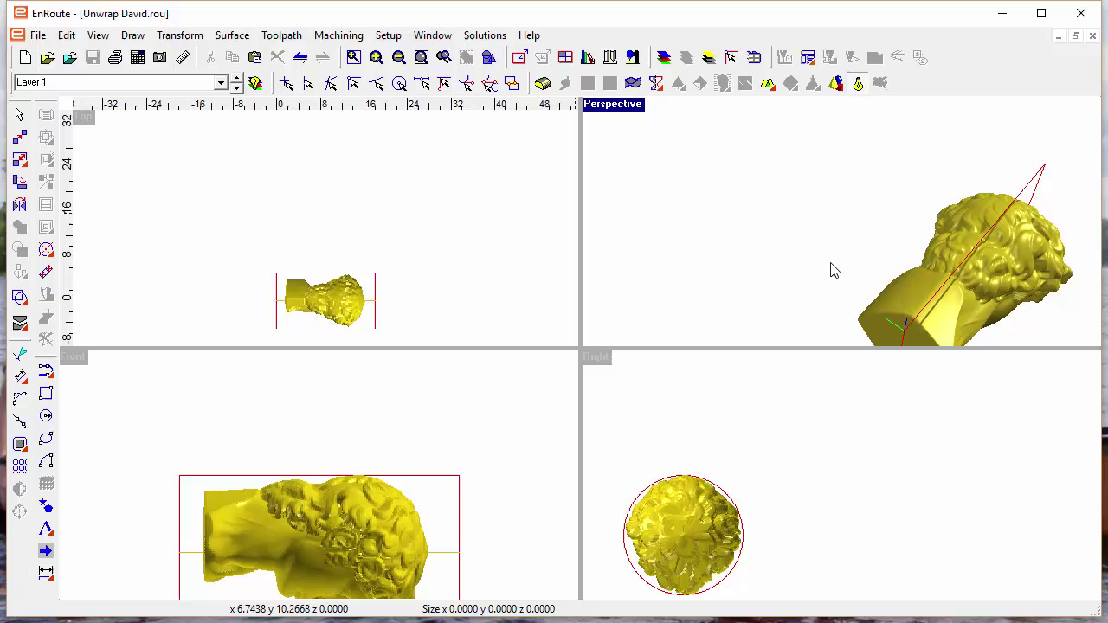
pyautogui.moveTo(928, 265); pyautogui.dragTo(694, 324)
pyautogui.moveTo(458, 507); pyautogui.dragTo(472, 471)
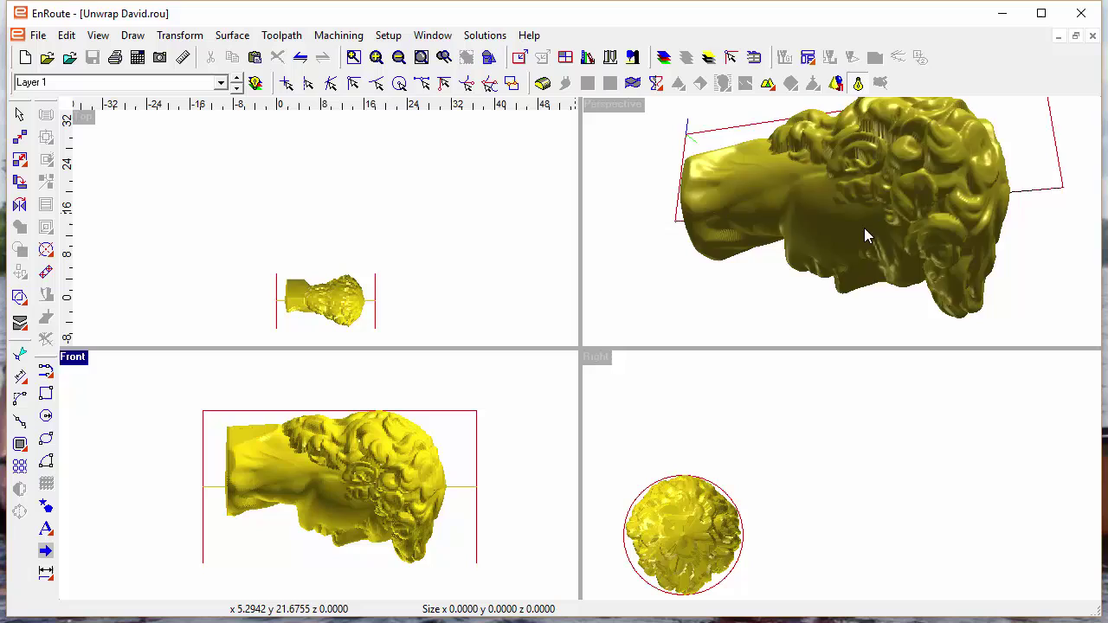
pyautogui.moveTo(866, 236); pyautogui.dragTo(940, 285)
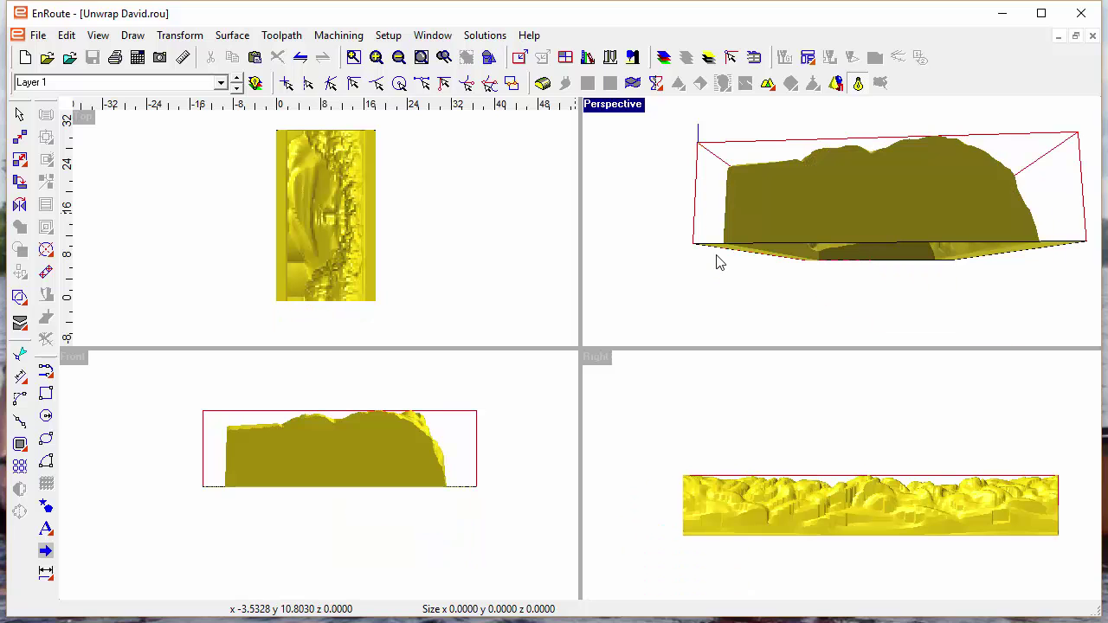
pyautogui.moveTo(836, 213); pyautogui.dragTo(886, 294)
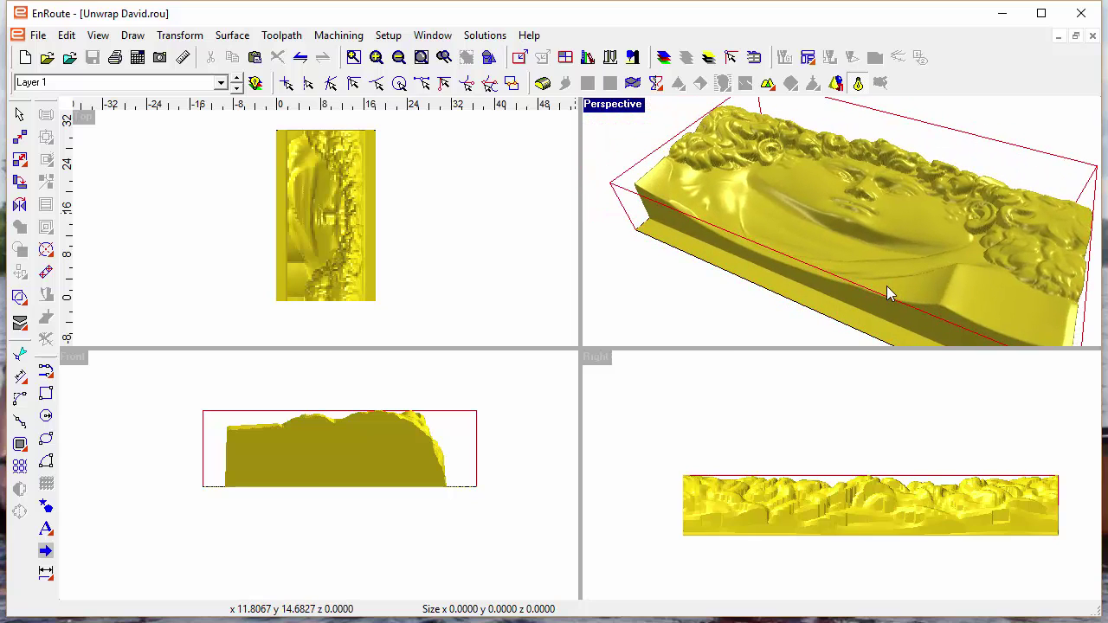